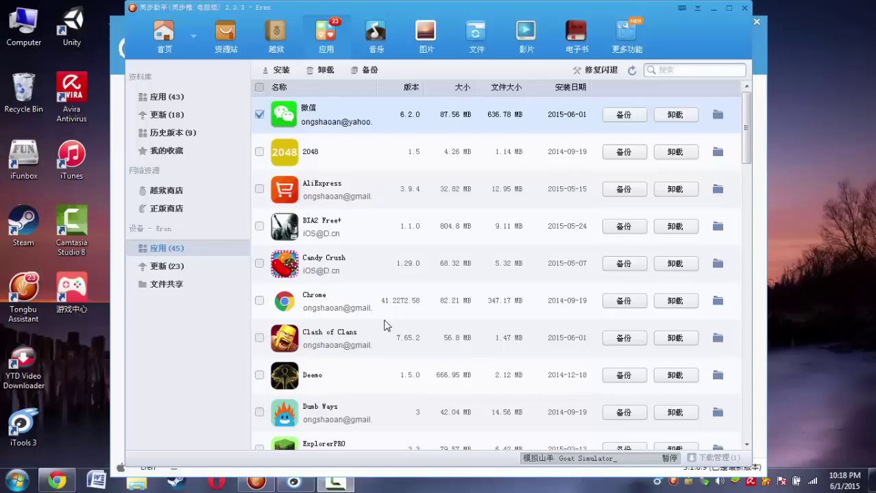
- Untick 微信 (WeChat) in Tongbu Assistant's list of 45 installed apps
{"action": "left_click", "coordinate": [259, 115]}
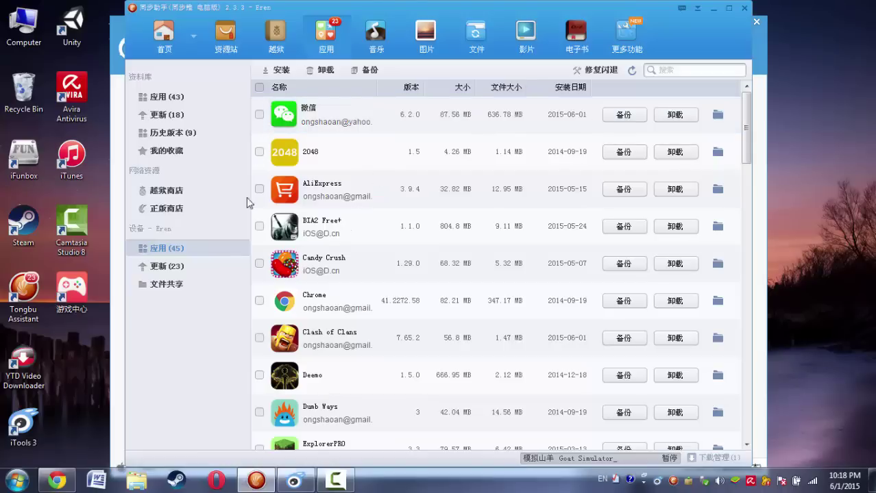
- Mirror the iPhone's live screen with iTools' 实时桌面, then return to Tongbu's app list
{"action": "left_click", "coordinate": [295, 479]}
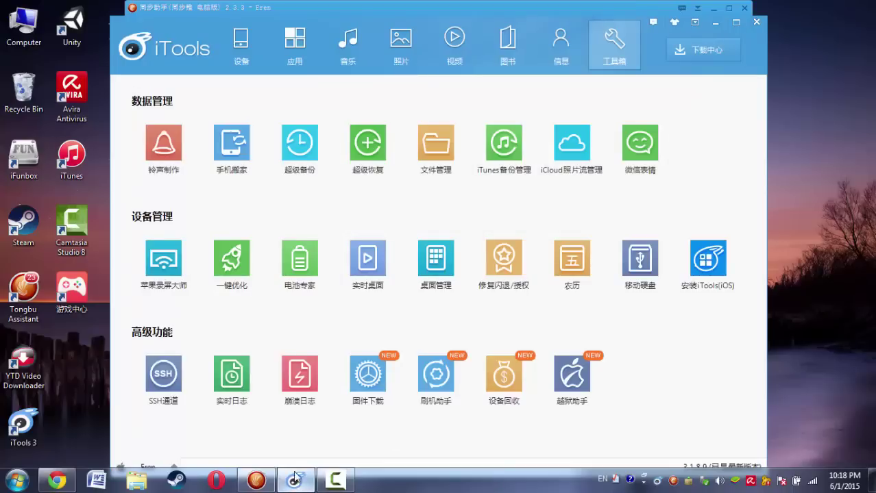
{"action": "left_click", "coordinate": [376, 277]}
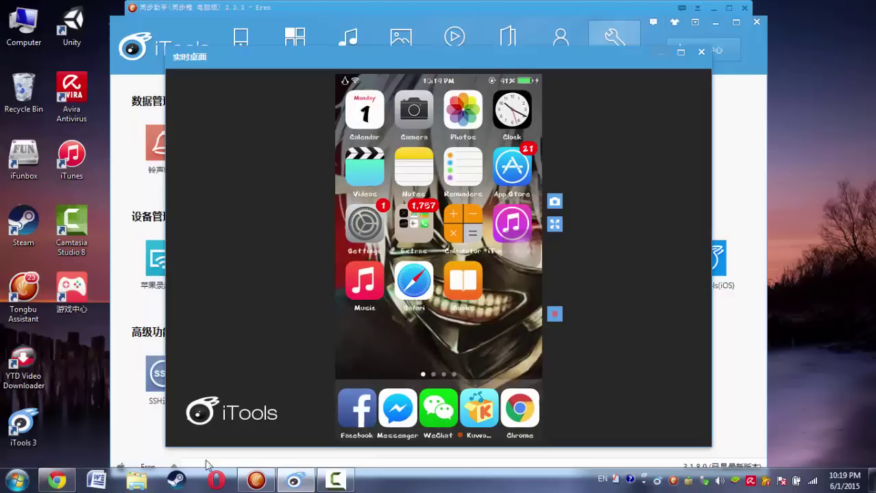
{"action": "left_click", "coordinate": [256, 479]}
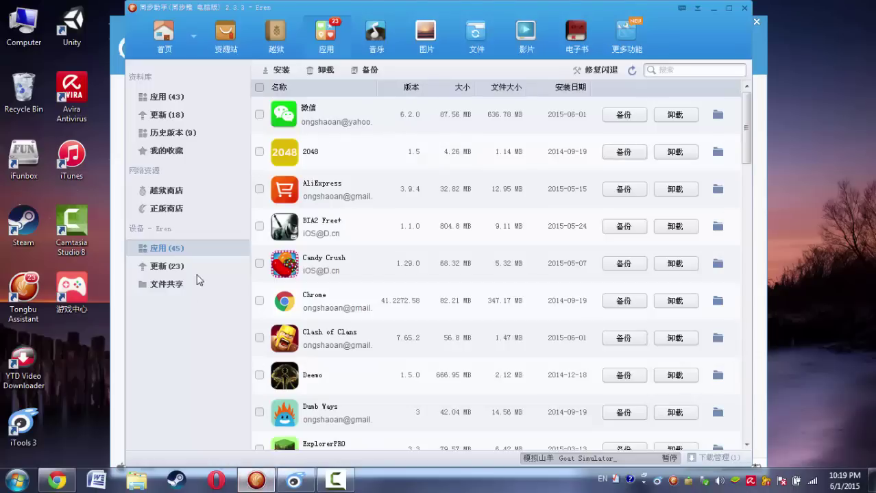
- Open itong.tongbu in a new Chrome tab, then select the WeChat IPA 6.1.5 page's URL
{"action": "left_click", "coordinate": [57, 482]}
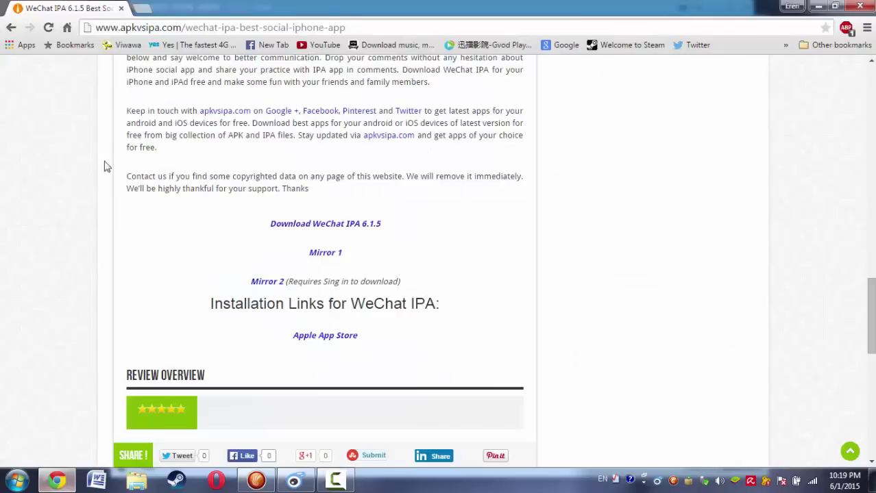
{"action": "left_click", "coordinate": [146, 12]}
{"action": "type", "text": "iton"}
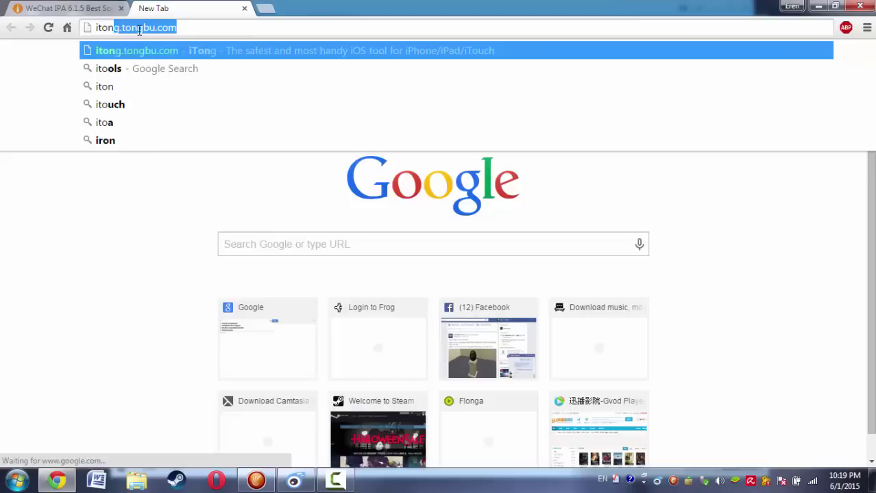
{"action": "type", "text": "g.tongbu"}
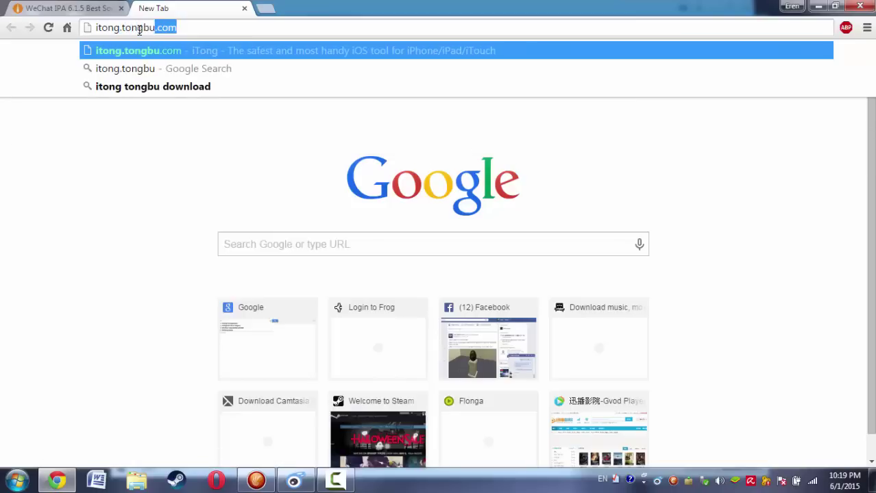
{"action": "left_click", "coordinate": [209, 54]}
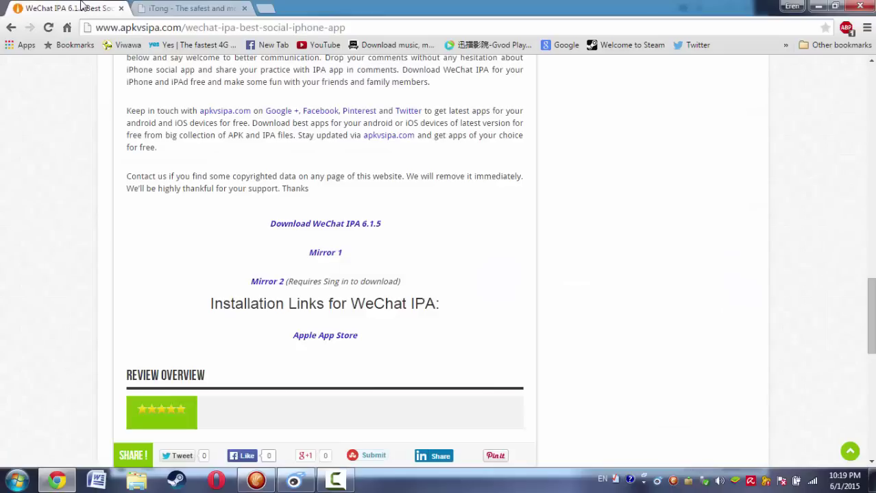
{"action": "left_click", "coordinate": [82, 8]}
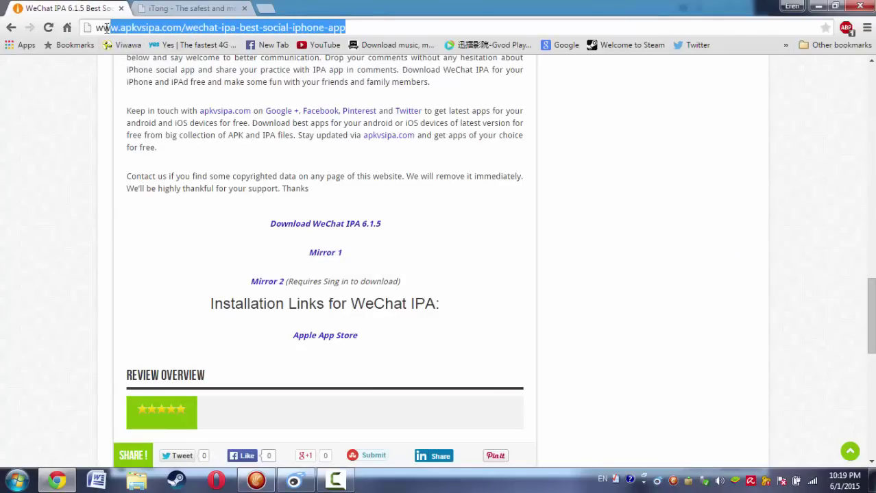
{"action": "left_click_drag", "start_coordinate": [348, 26], "coordinate": [96, 30]}
- Start a Tongbu 安装 from file and pick com-tencent-xin-zv-store in Downloads
{"action": "left_click", "coordinate": [247, 478]}
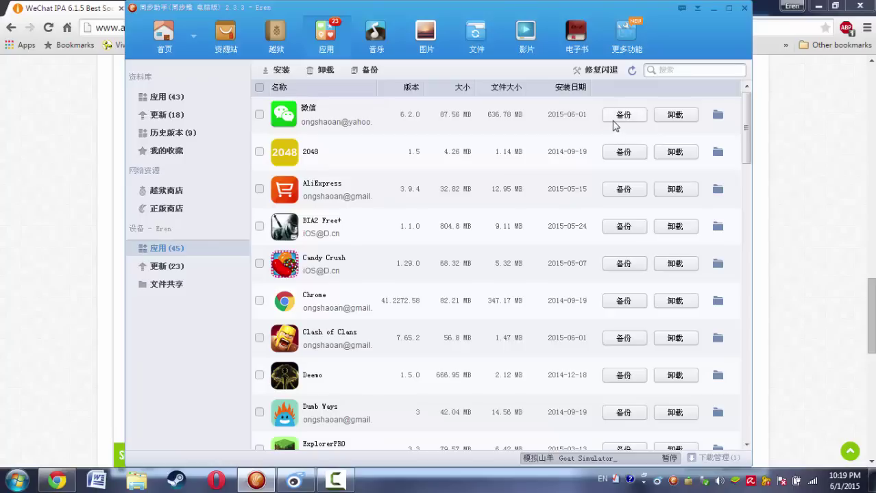
{"action": "left_click", "coordinate": [269, 71]}
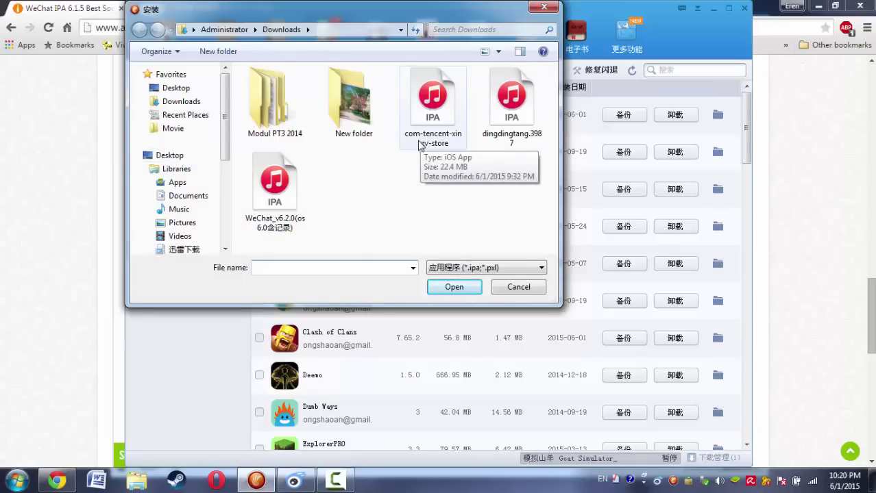
{"action": "mouse_move", "coordinate": [414, 126]}
{"action": "left_click", "coordinate": [411, 127]}
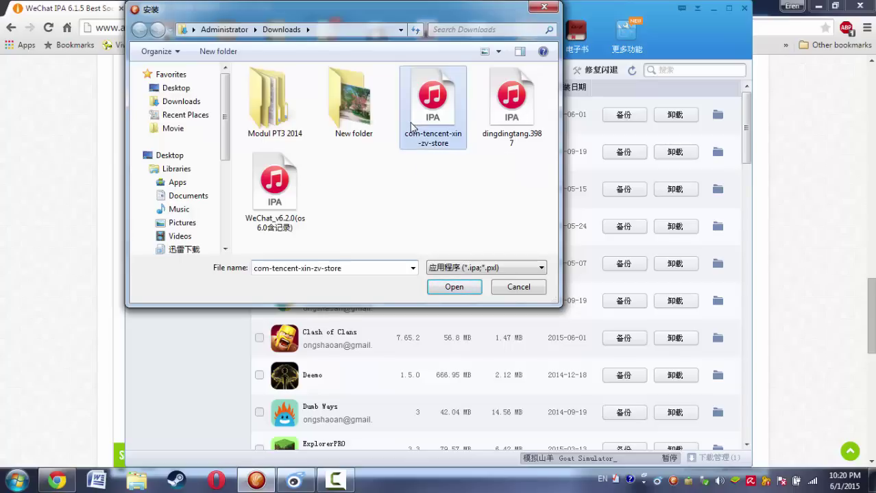
- Install the chosen IPA, downgrading WeChat to version 5.4.0.16
{"action": "left_click", "coordinate": [437, 290]}
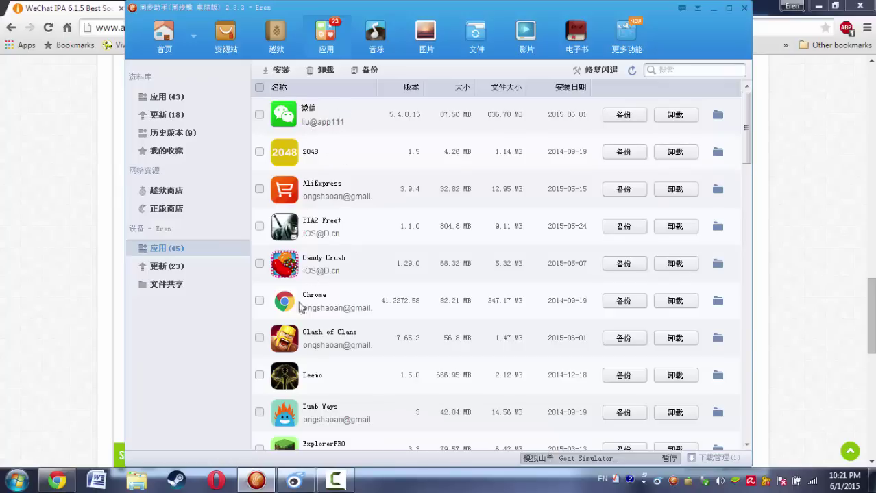
- On iTools' mirrored iPhone, browse WeChat Moments and My Posts, then swipe back
{"action": "left_click", "coordinate": [297, 482]}
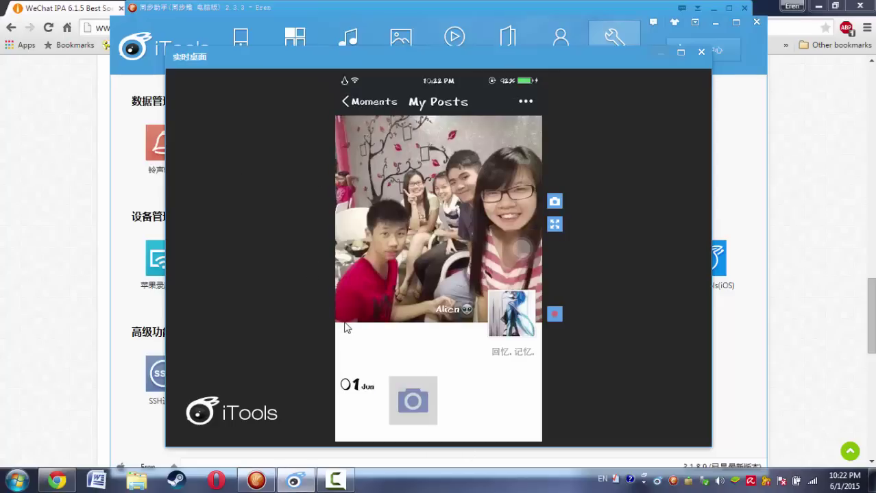
{"action": "left_click_drag", "start_coordinate": [346, 327], "coordinate": [421, 312]}
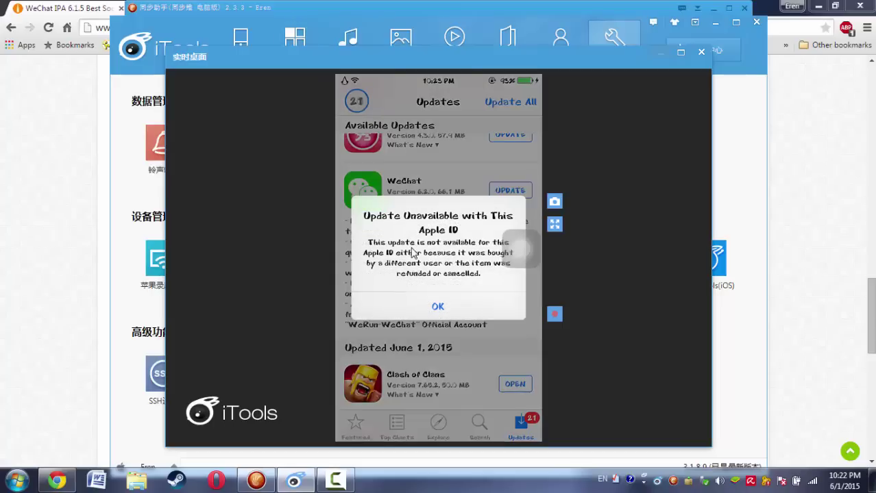
{"action": "left_click", "coordinate": [426, 293]}
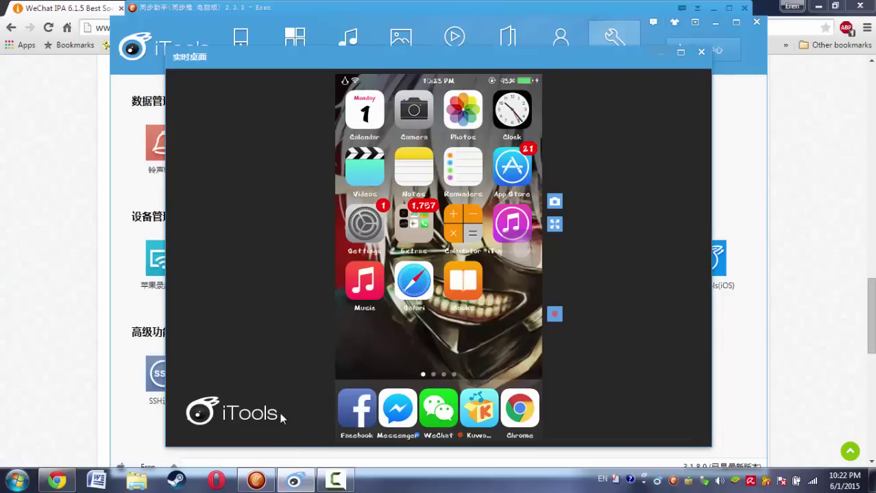
- Queue WeChat_v6.2.0(os6.0含记录) from Downloads for installation in Tongbu
{"action": "left_click", "coordinate": [255, 476]}
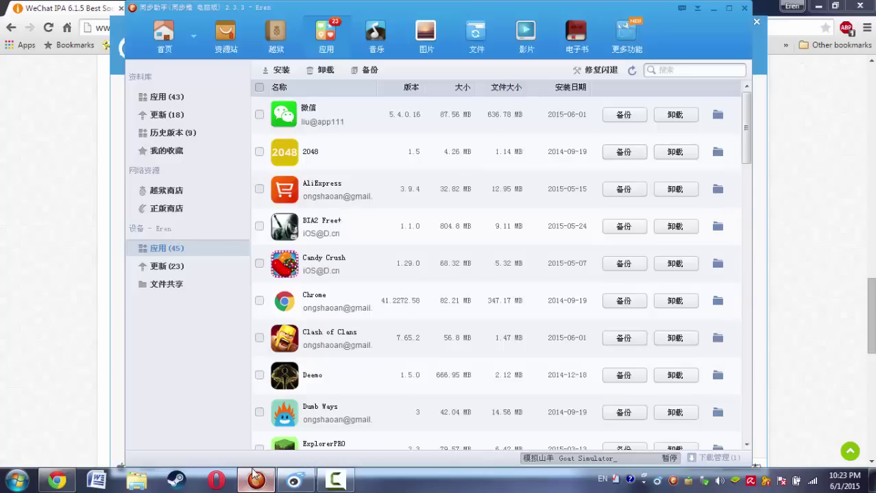
{"action": "left_click", "coordinate": [274, 70]}
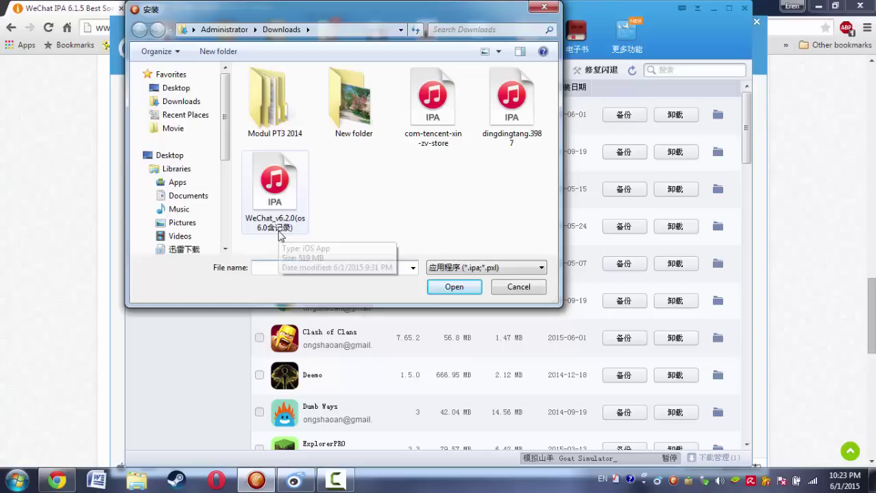
{"action": "left_click", "coordinate": [279, 234]}
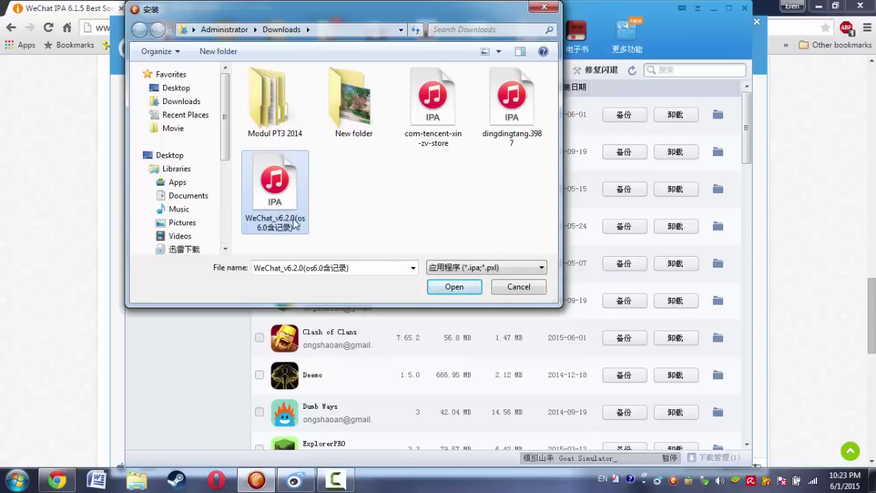
{"action": "left_click_drag", "start_coordinate": [285, 192], "coordinate": [267, 207]}
{"action": "left_click", "coordinate": [453, 287]}
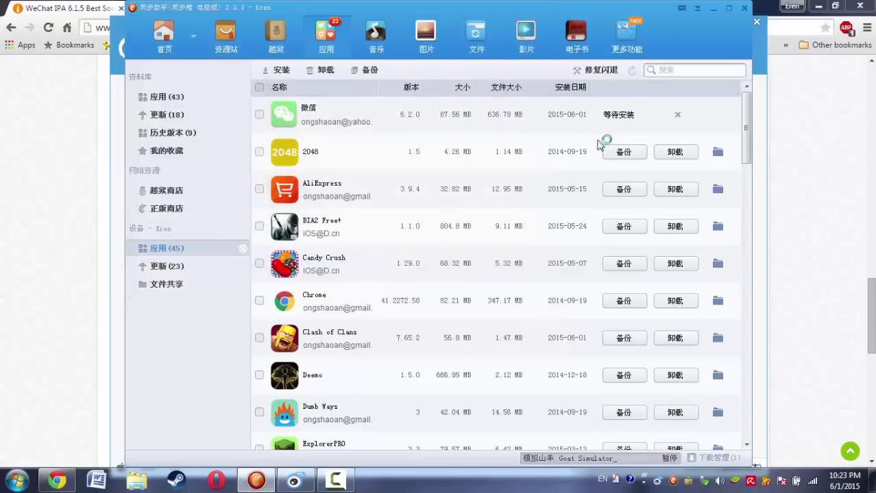